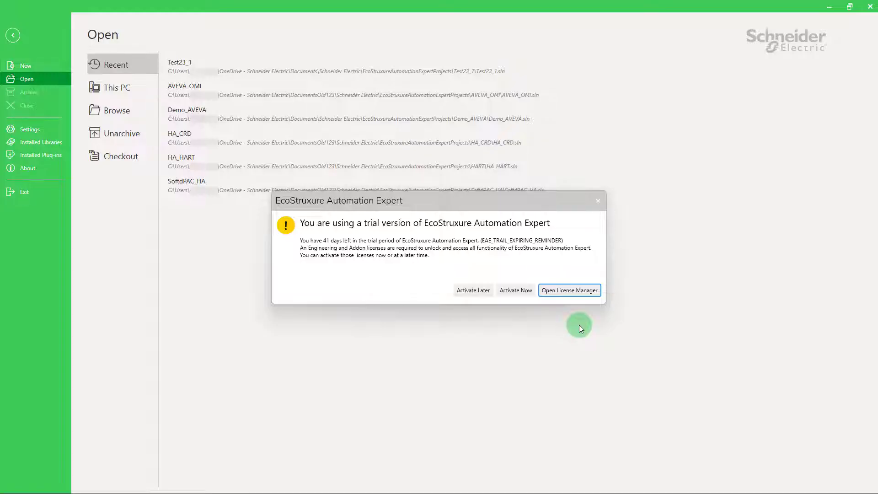
# Step: Check the trial reminder and About activation notice, then open License Manager from the Help tab
pyautogui.click(515, 291)
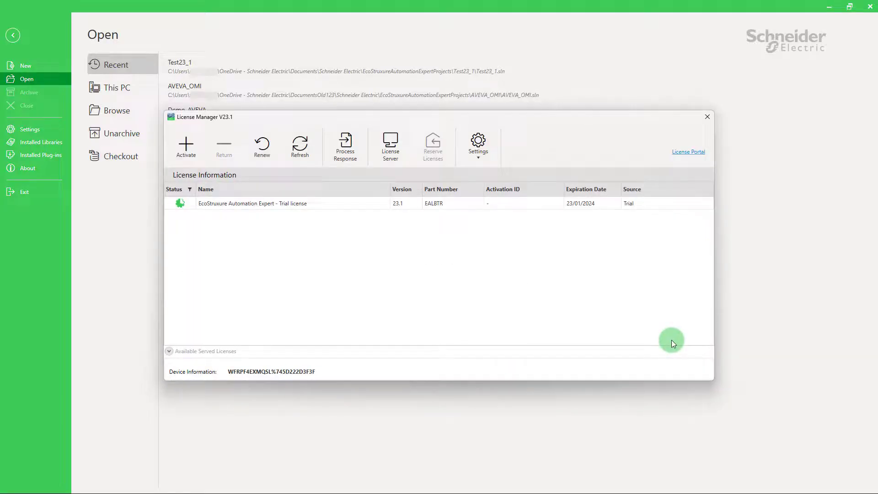
pyautogui.click(706, 118)
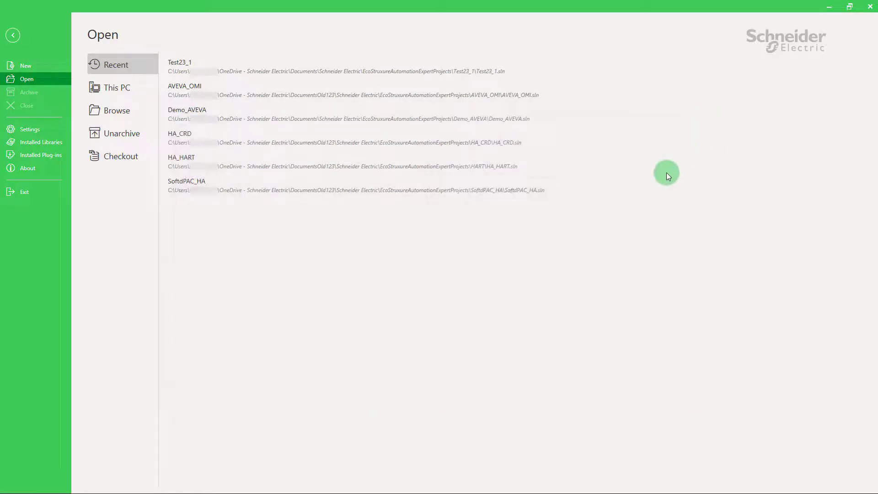
pyautogui.click(32, 168)
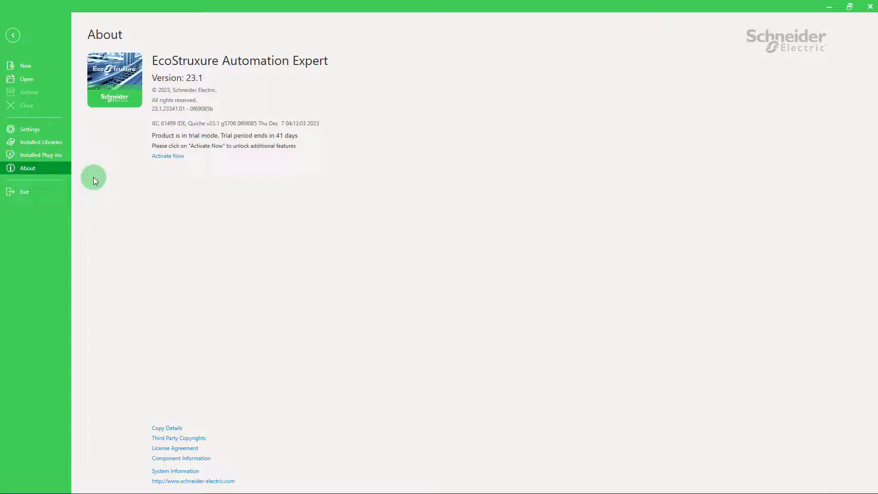
pyautogui.click(177, 158)
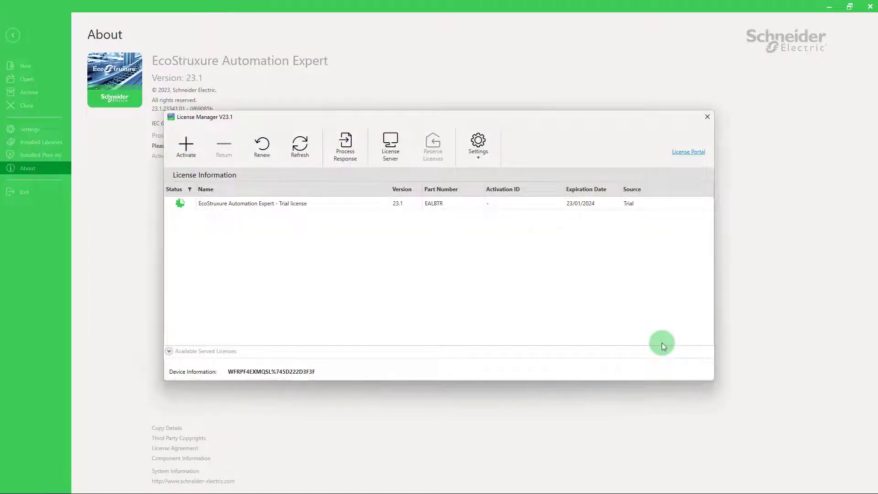
pyautogui.click(704, 118)
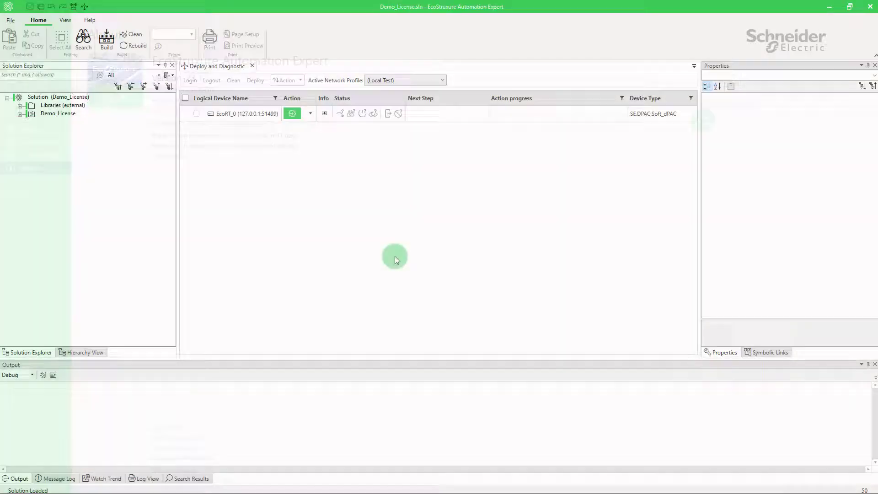
pyautogui.click(88, 21)
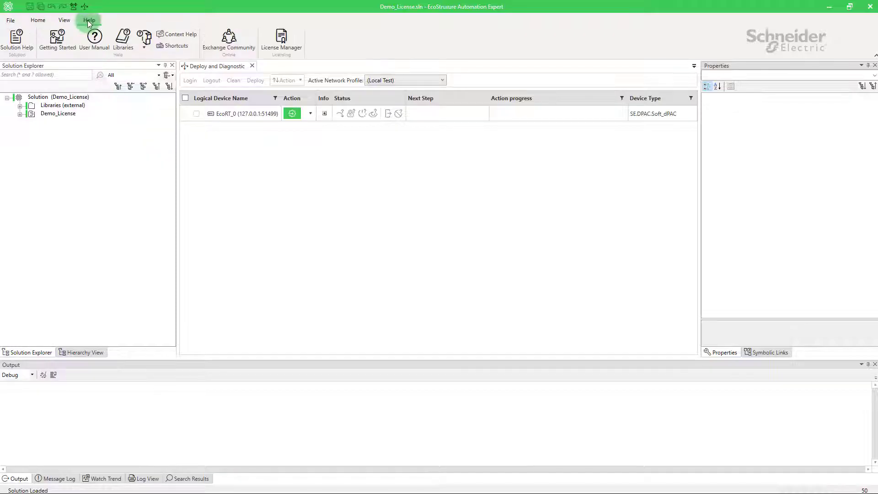
pyautogui.click(277, 51)
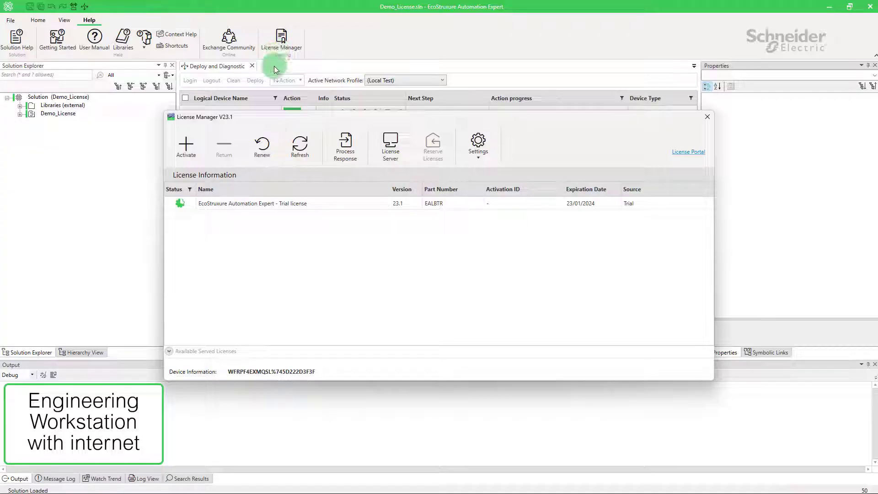
# Step: Start online activation and paste in the first two Activation IDs
pyautogui.click(195, 150)
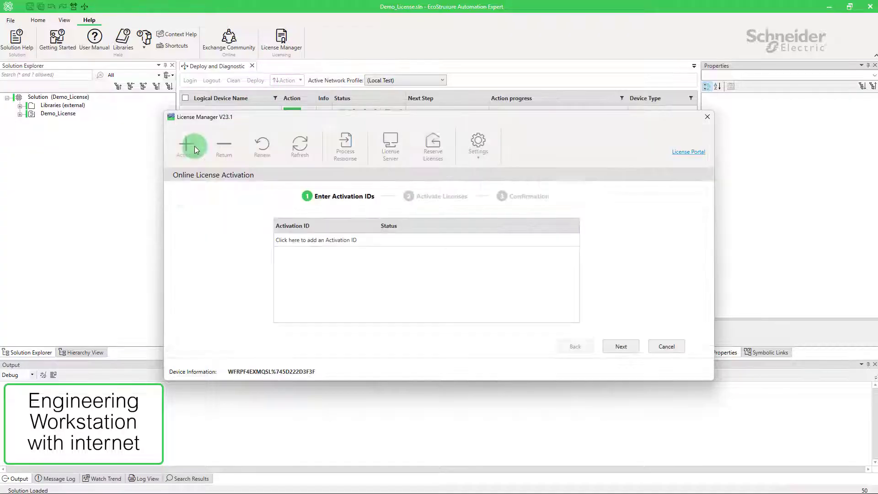
pyautogui.click(304, 242)
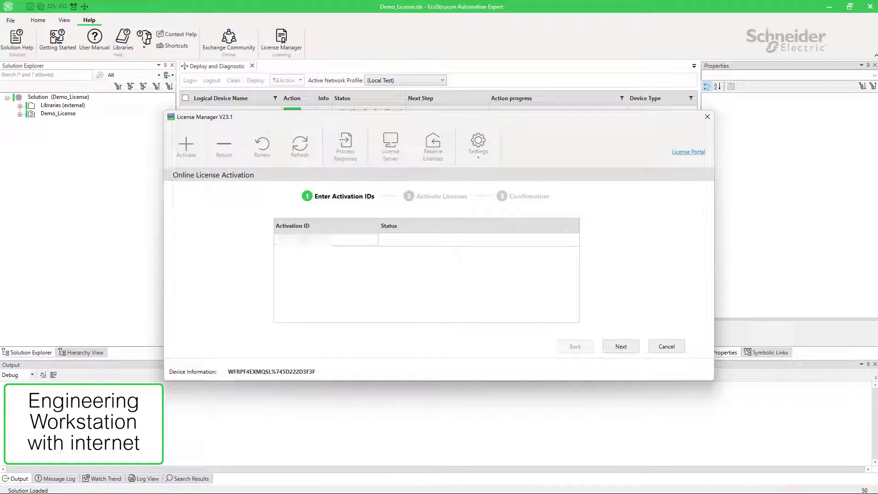
pyautogui.hotkey('ctrl', 'v')
pyautogui.press('Return')
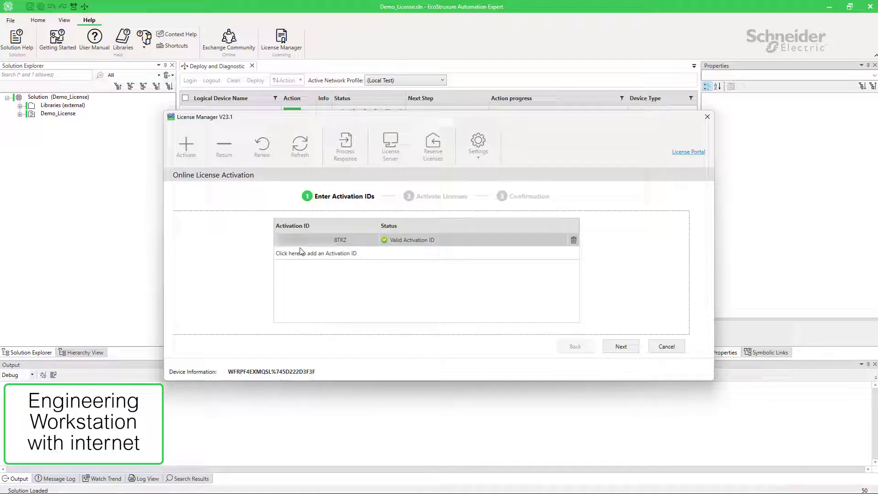
pyautogui.click(299, 253)
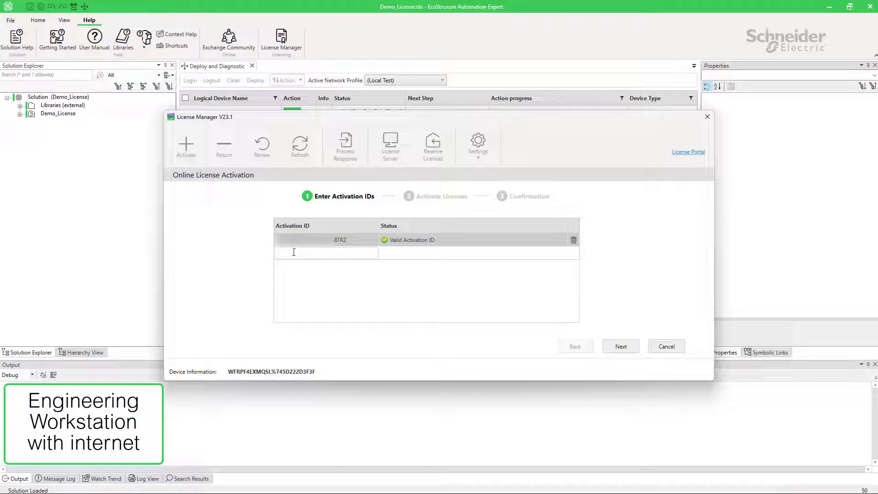
pyautogui.hotkey('ctrl', 'v')
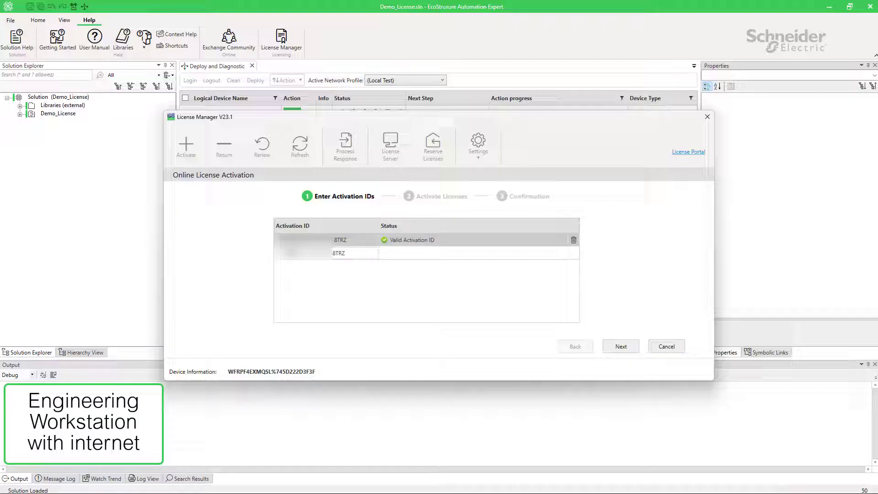
pyautogui.press('Return')
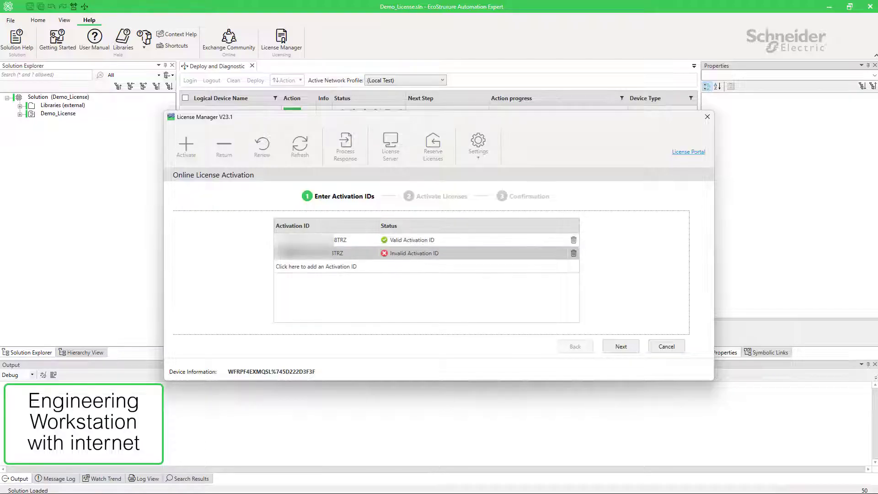
# Step: Add the duplicate and already-activated IDs, delete the bad rows, correct the typo, and submit
pyautogui.click(291, 266)
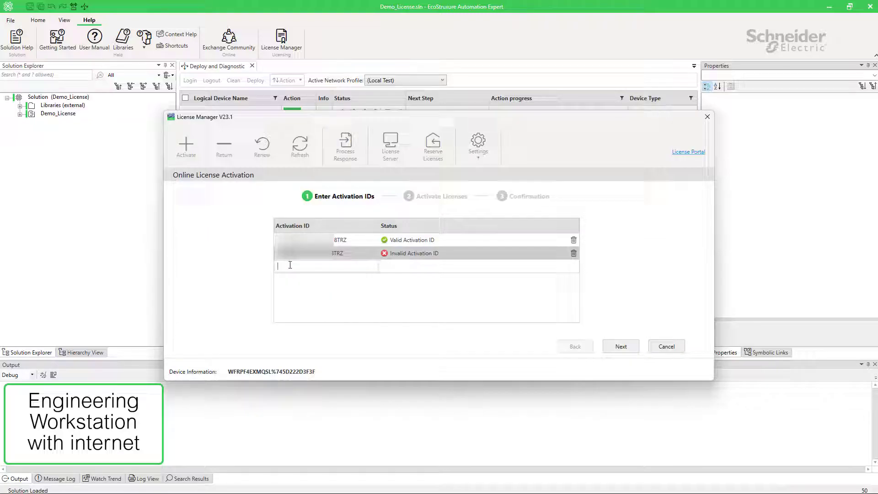
pyautogui.hotkey('ctrl', 'v')
pyautogui.press('Return')
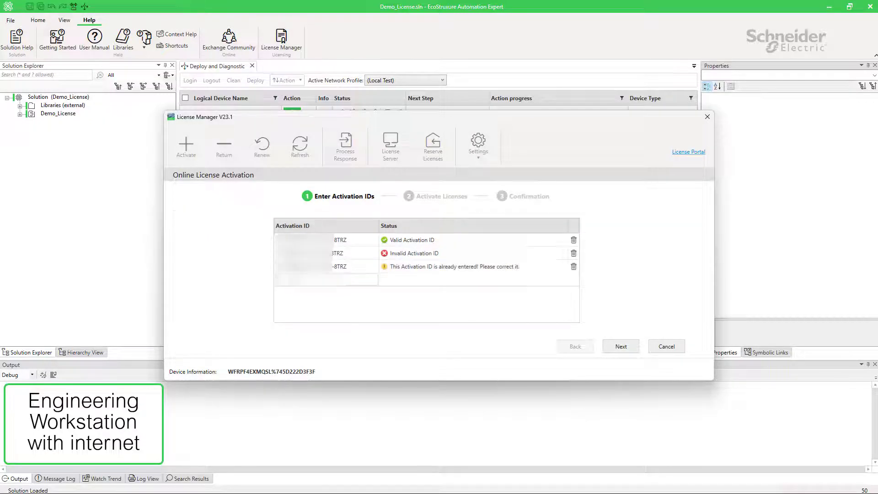
pyautogui.hotkey('ctrl', 'v')
pyautogui.press('Return')
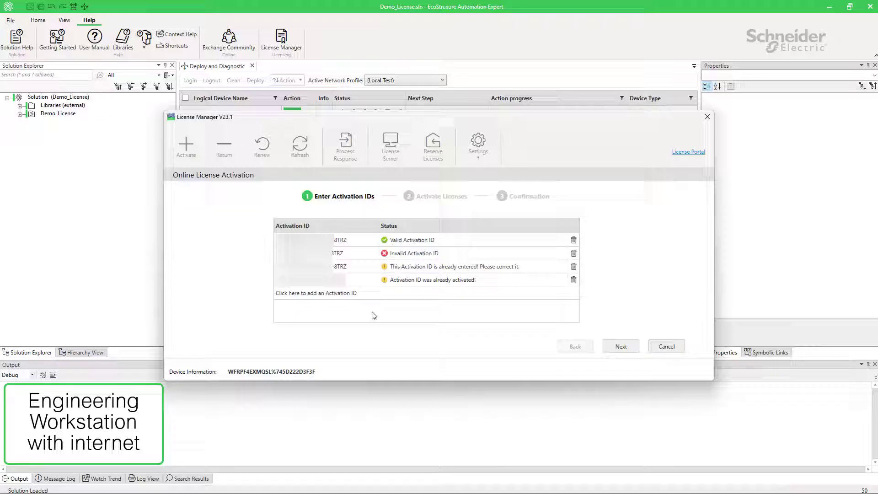
pyautogui.click(324, 266)
pyautogui.press('Delete')
pyautogui.press('Delete')
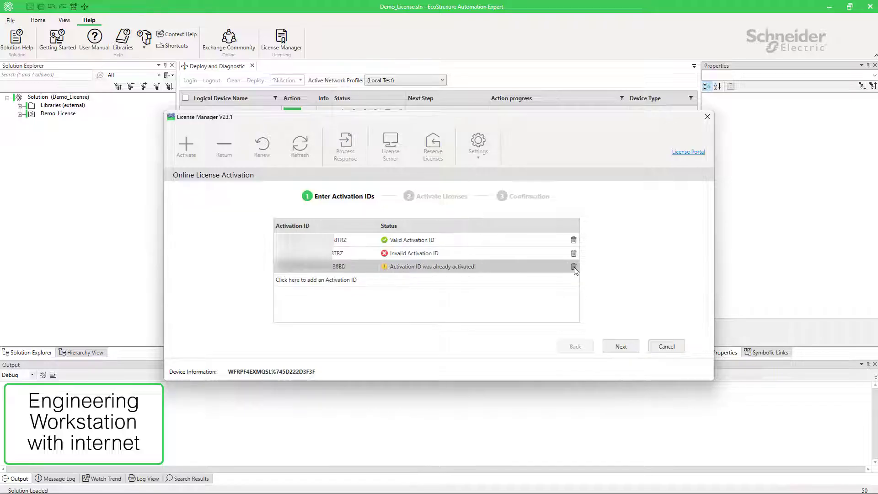
pyautogui.press('F2')
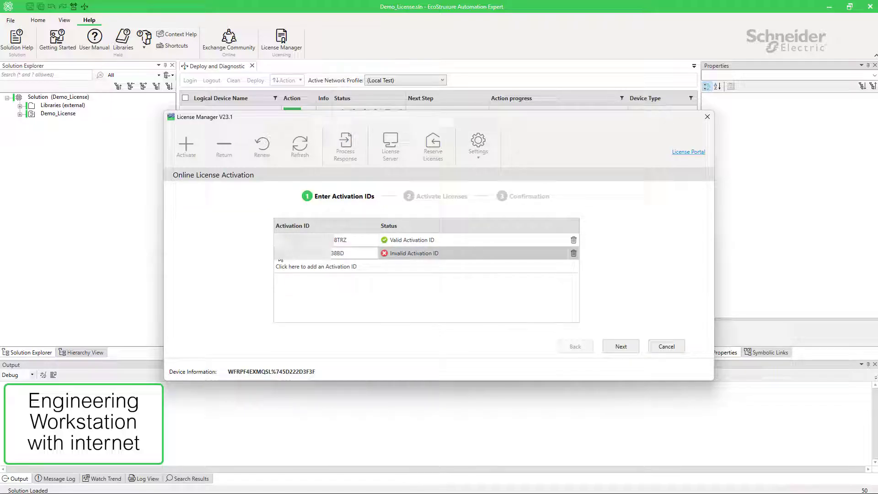
pyautogui.click(617, 347)
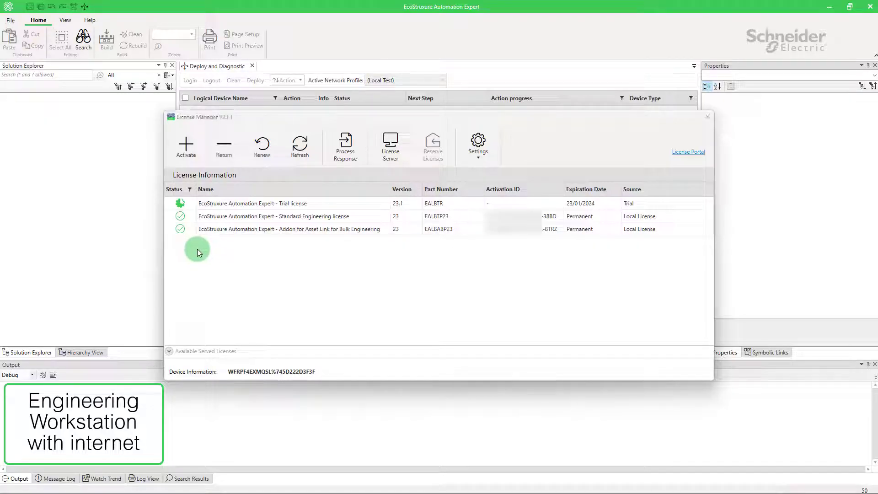
# Step: Return both the Standard Engineering and Asset Link addon licenses together, and confirm the Operation Completed message
pyautogui.click(192, 226)
pyautogui.click(191, 216)
pyautogui.keyDown('ctrl'); pyautogui.click(194, 231); pyautogui.keyUp('ctrl')
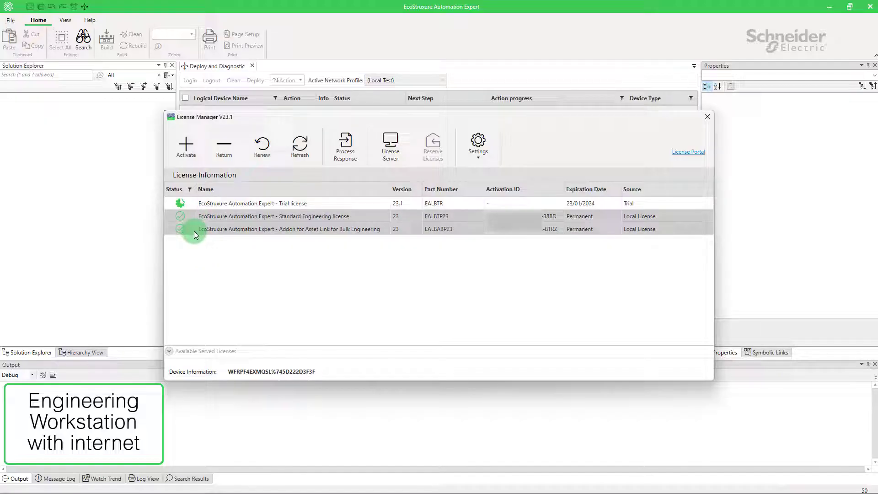
pyautogui.click(224, 156)
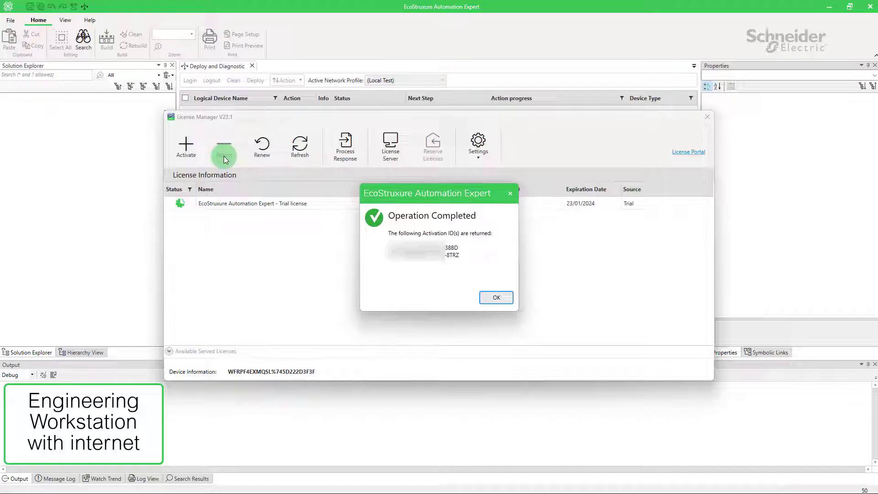
pyautogui.click(501, 301)
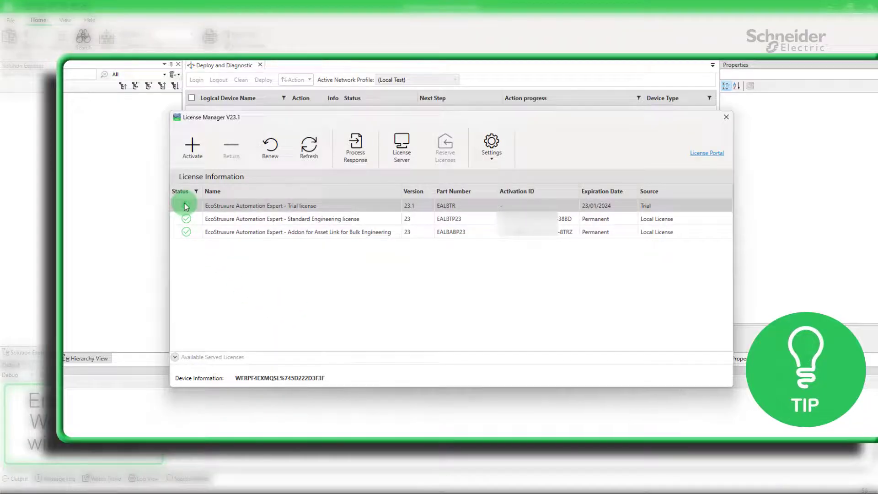
pyautogui.moveTo(184, 203)
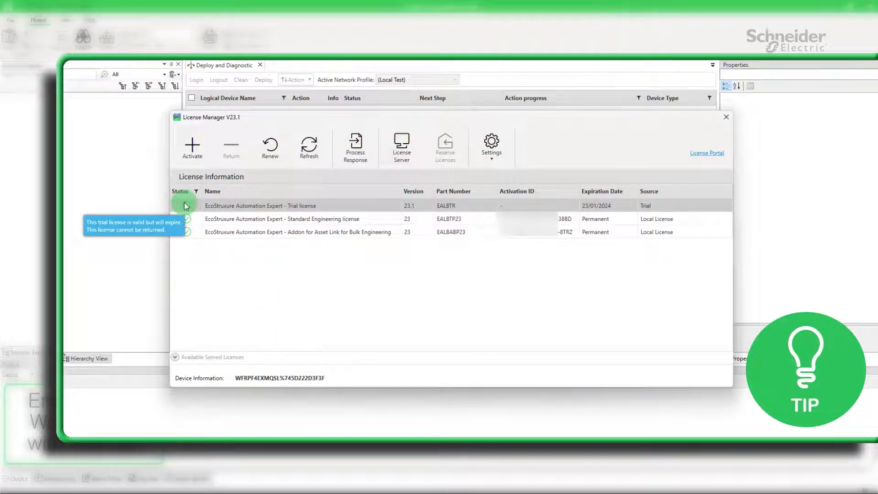
pyautogui.moveTo(187, 221)
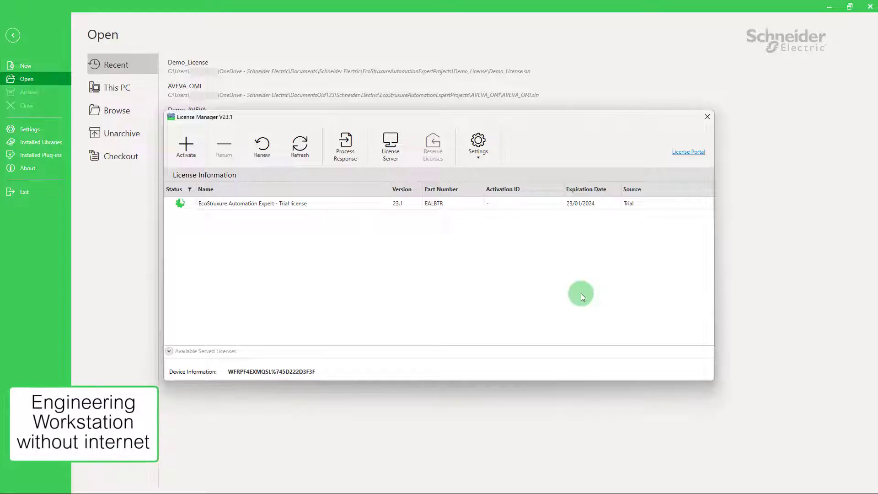
# Step: Choose Activate and confirm continuing with offline license request processing
pyautogui.click(189, 152)
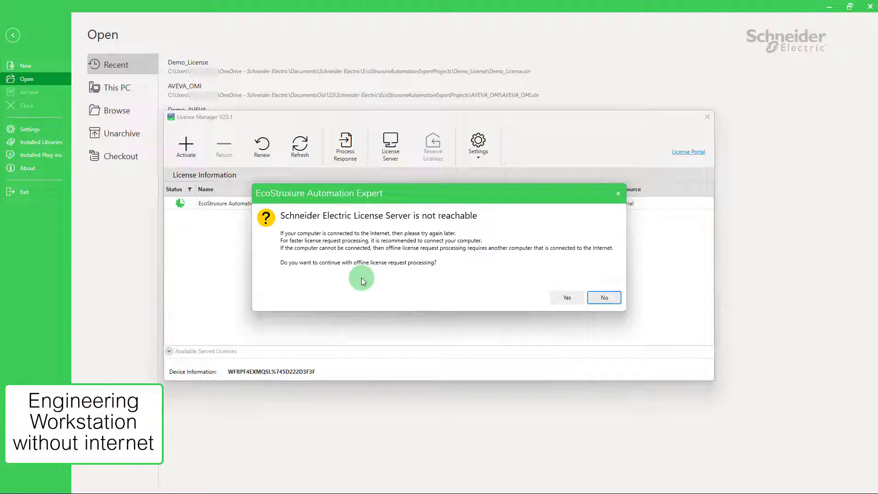
pyautogui.click(565, 298)
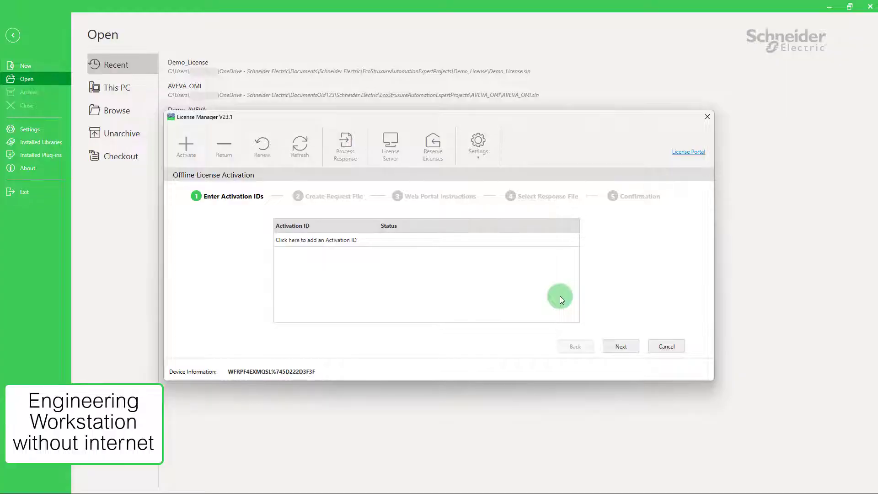
# Step: Paste two valid Activation IDs into the offline wizard and advance to Create Request File
pyautogui.click(325, 239)
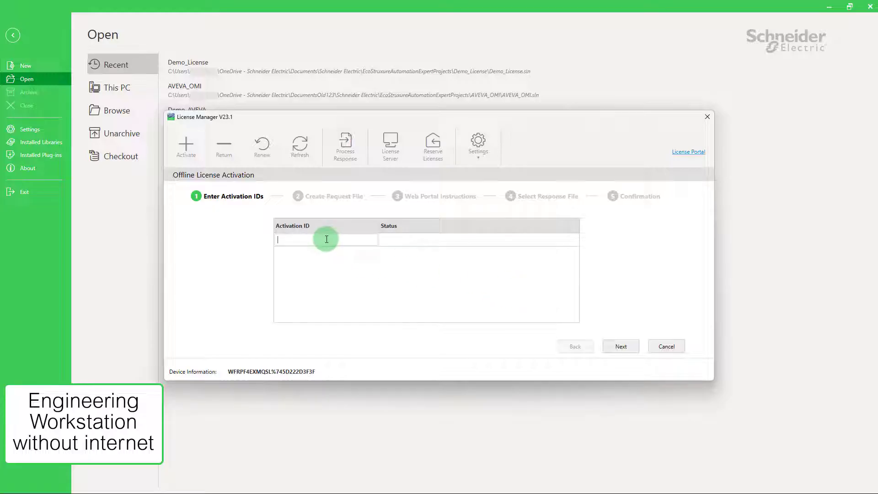
pyautogui.hotkey('ctrl', 'v')
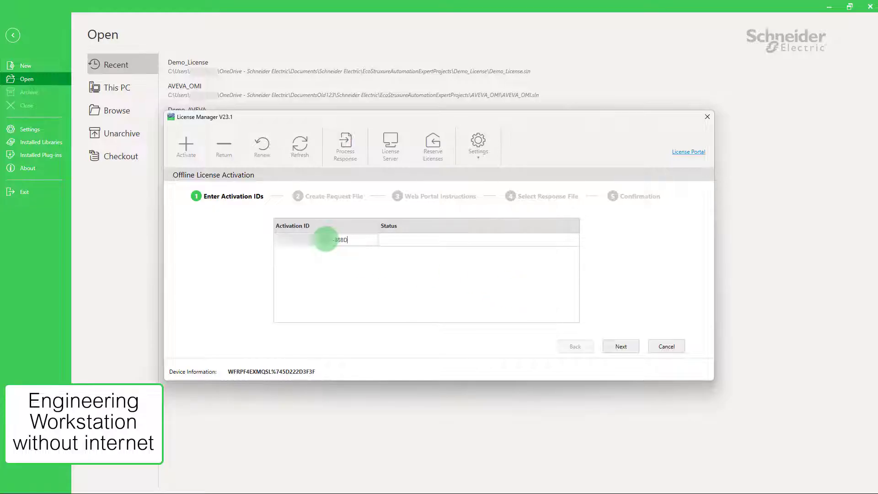
pyautogui.click(322, 260)
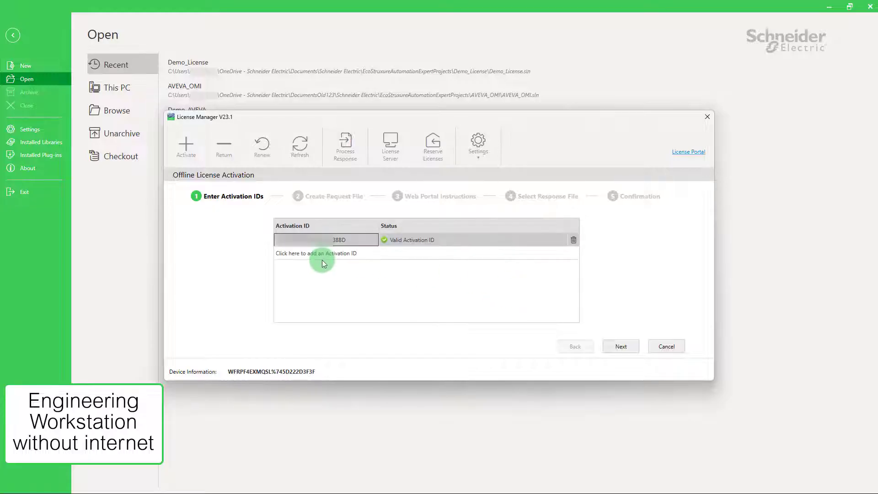
pyautogui.click(347, 253)
pyautogui.hotkey('ctrl', 'v')
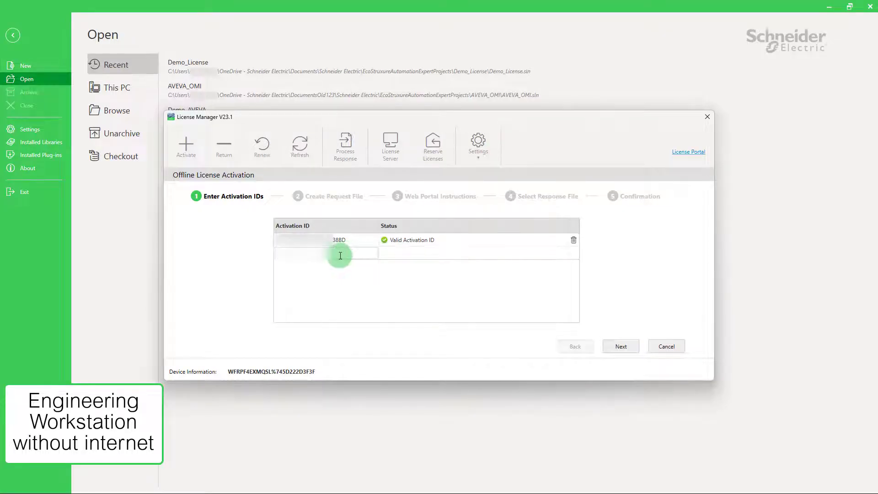
pyautogui.click(364, 276)
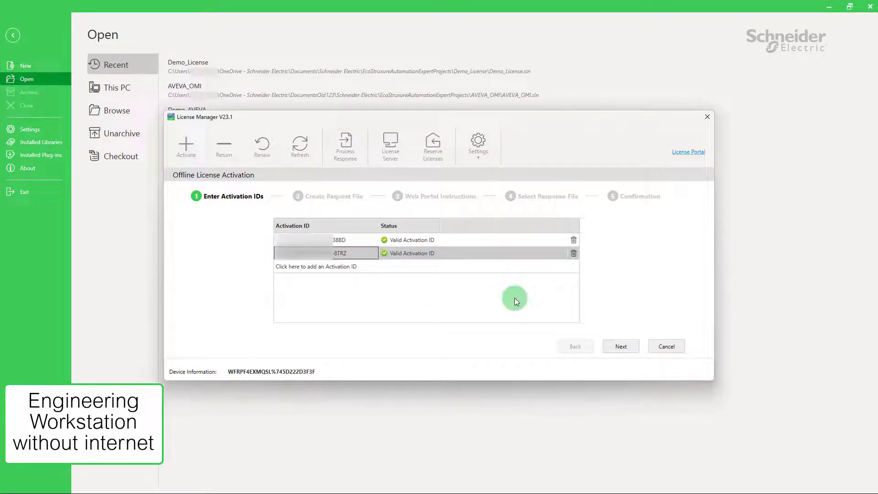
pyautogui.click(617, 344)
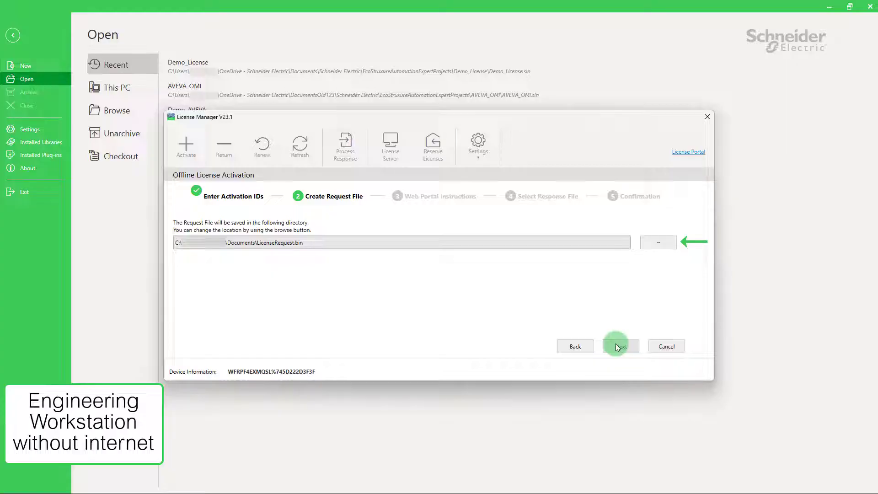
# Step: Keep the default LicenseRequest.bin path in Documents and advance to Web Portal Instructions
pyautogui.click(615, 344)
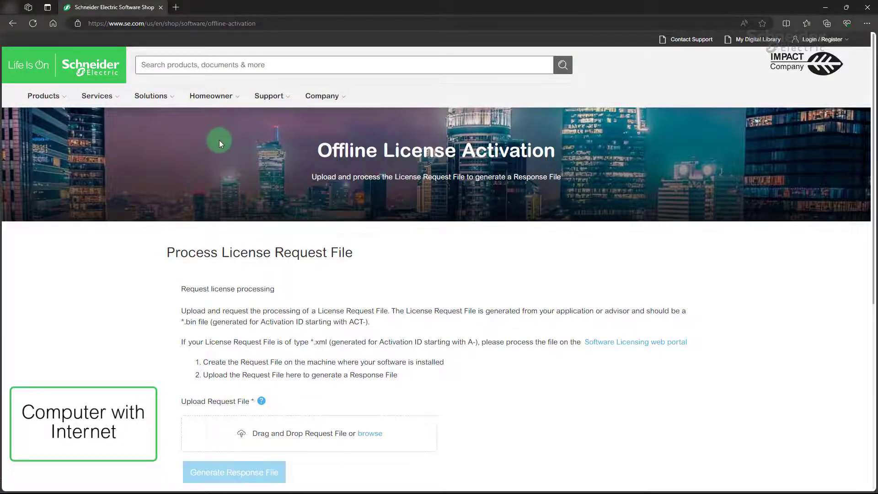
# Step: Upload LicenseRequest.bin to the portal, generate the response file and download response.bin
pyautogui.click(368, 435)
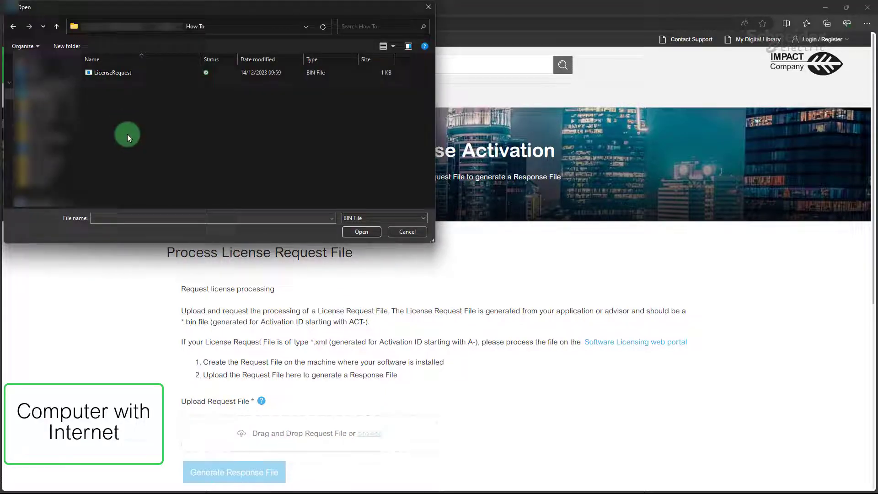
pyautogui.click(112, 73)
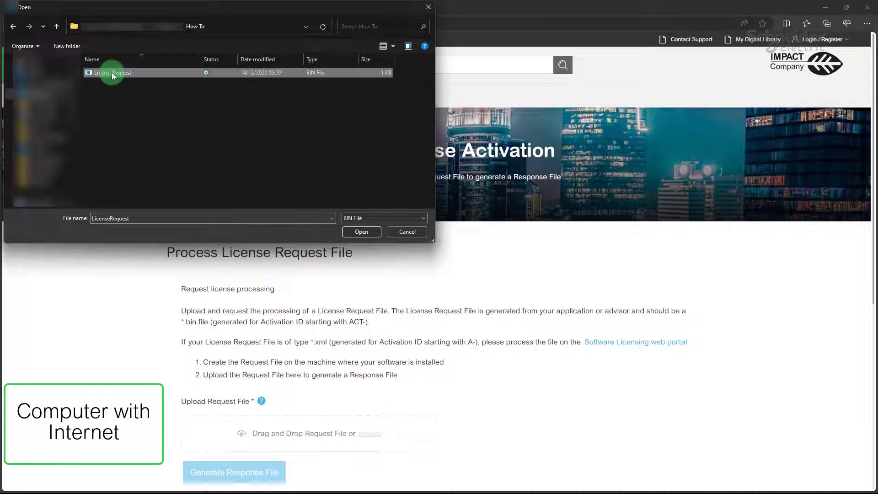
pyautogui.click(361, 232)
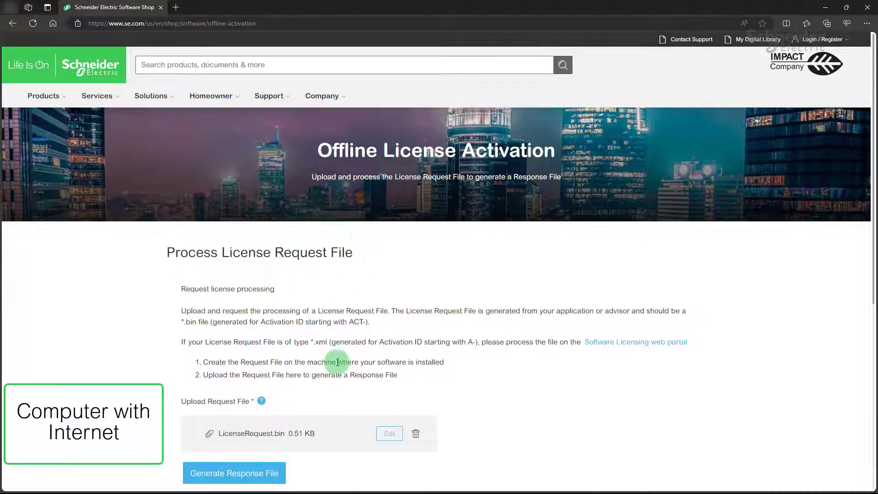
pyautogui.click(275, 472)
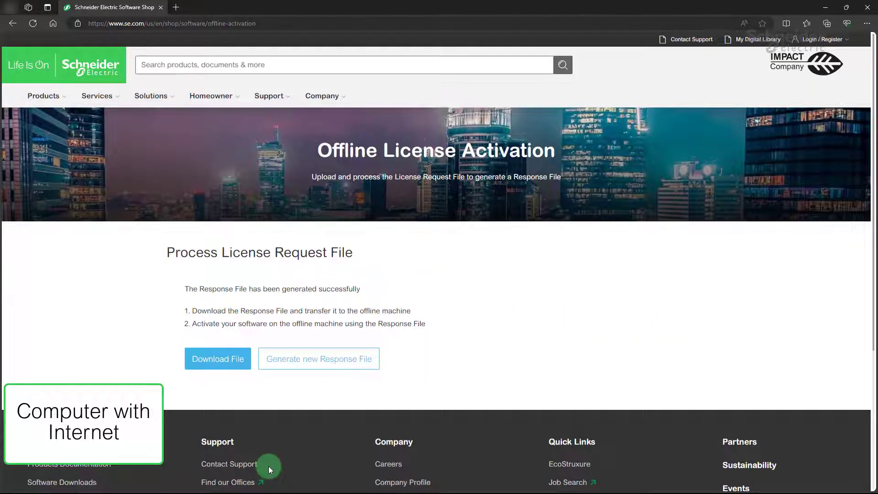
pyautogui.click(219, 362)
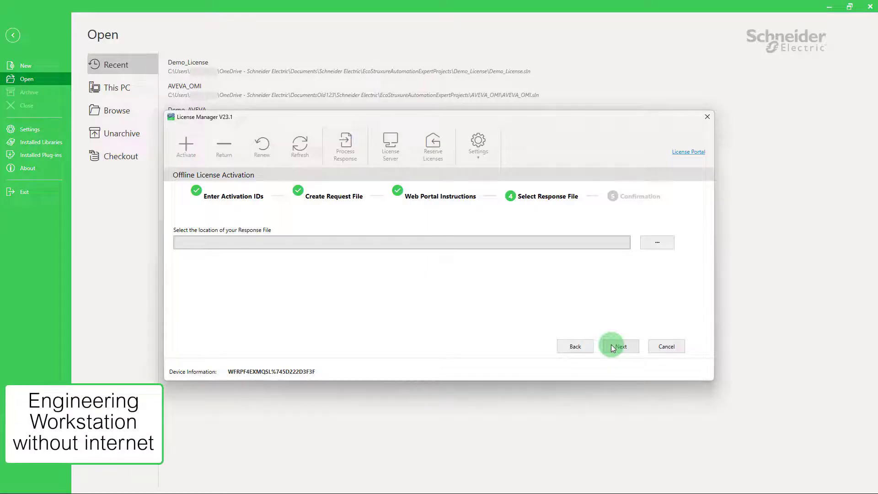
# Step: Close the activation wizard, then process Downloads\response.bin and acknowledge the successful activation
pyautogui.click(611, 347)
pyautogui.click(672, 346)
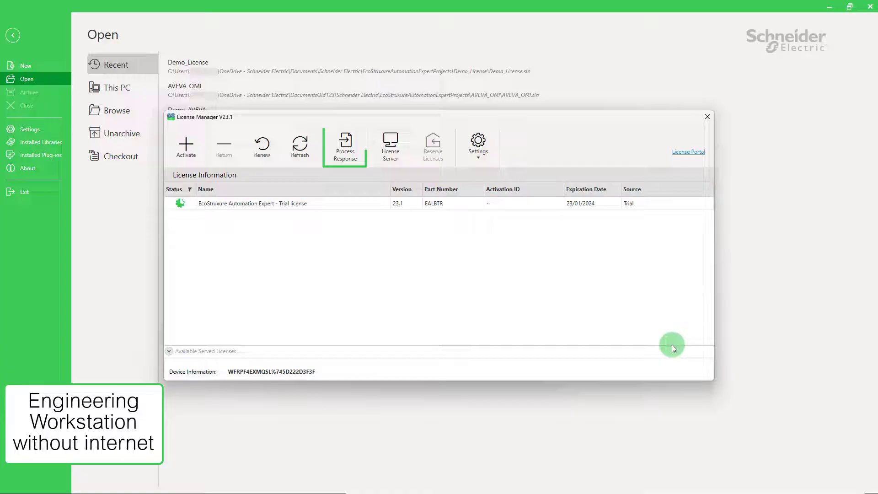
pyautogui.click(352, 158)
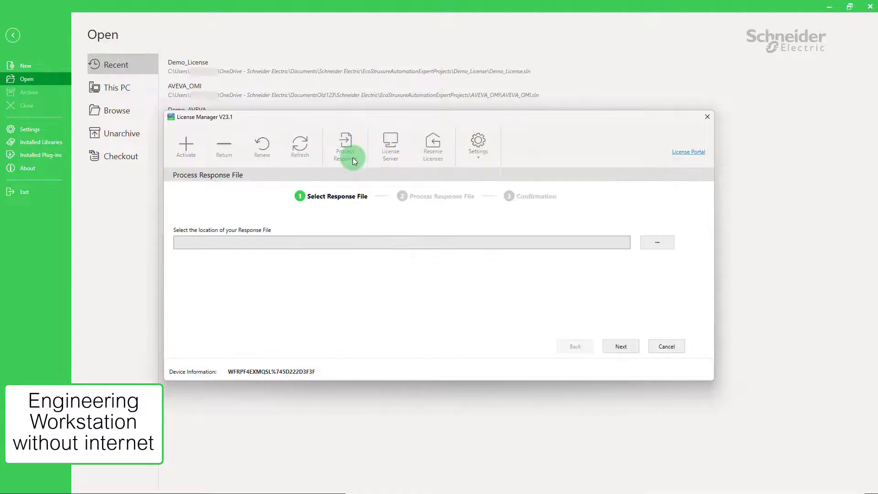
pyautogui.click(657, 242)
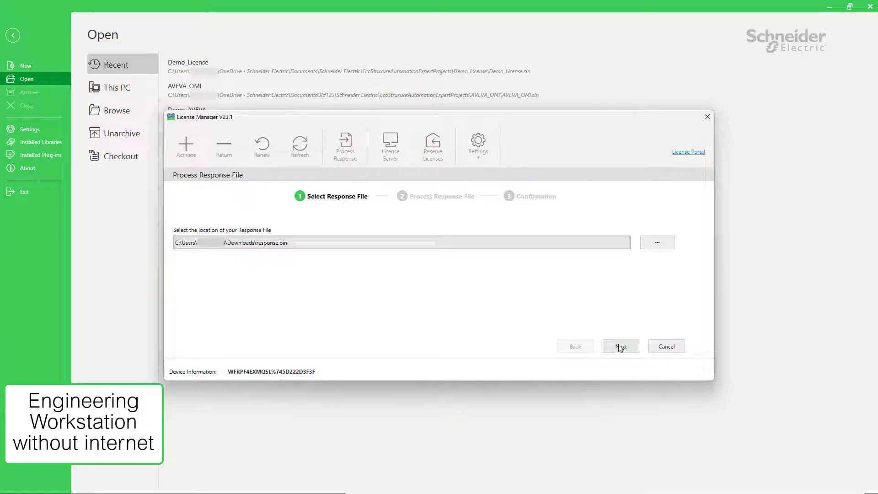
pyautogui.click(619, 347)
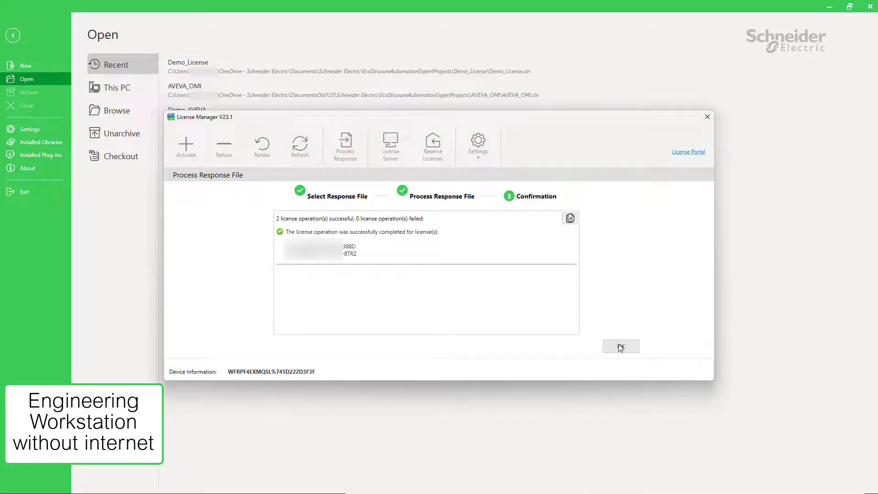
pyautogui.click(620, 347)
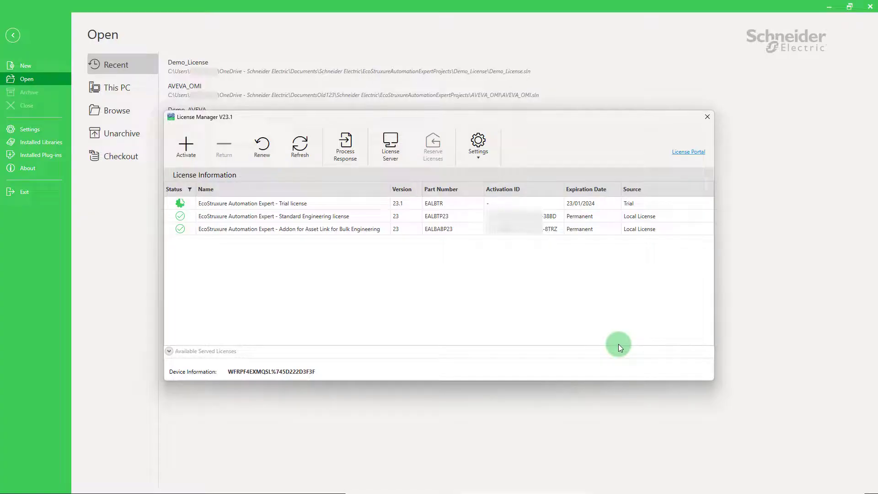
# Step: Return Standard Engineering and Asset Link offline, creating the return request and processing response.bin
pyautogui.click(191, 216)
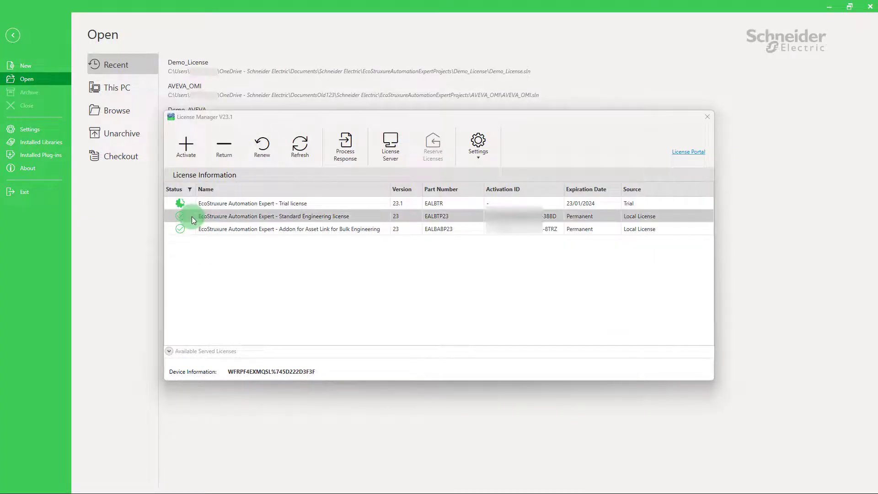
pyautogui.keyDown('shift'); pyautogui.click(194, 232); pyautogui.keyUp('shift')
pyautogui.click(223, 155)
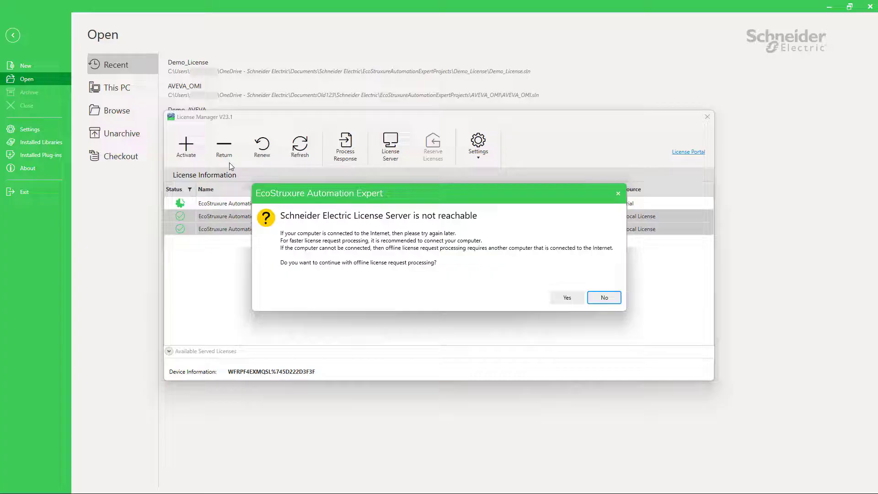
pyautogui.click(572, 298)
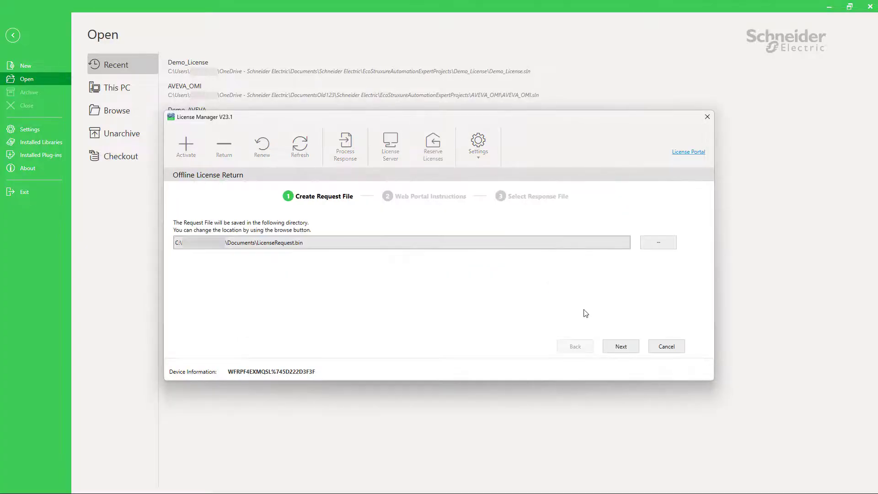
pyautogui.click(620, 346)
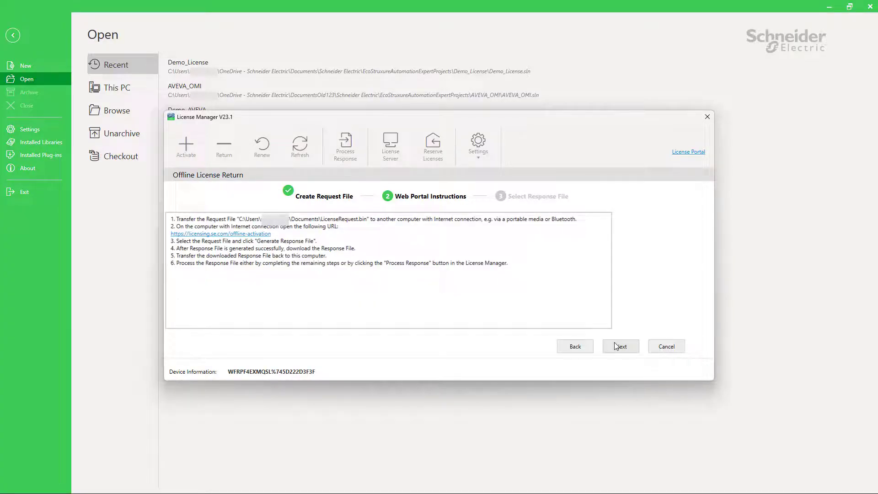
pyautogui.click(614, 343)
pyautogui.click(624, 347)
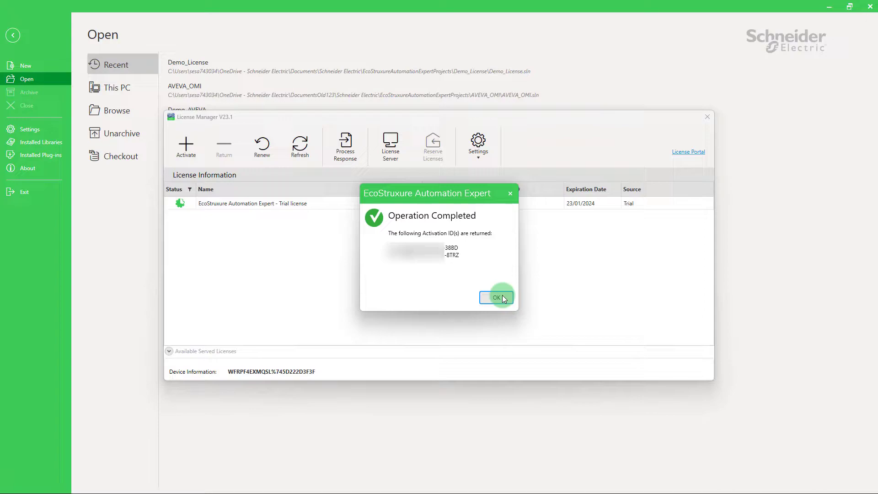
# Step: Dismiss the Operation Completed dialog with OK
pyautogui.click(498, 298)
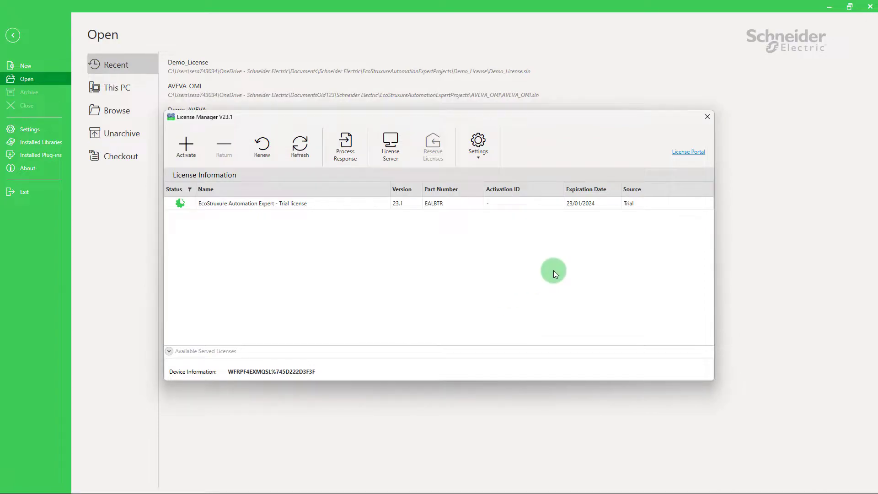